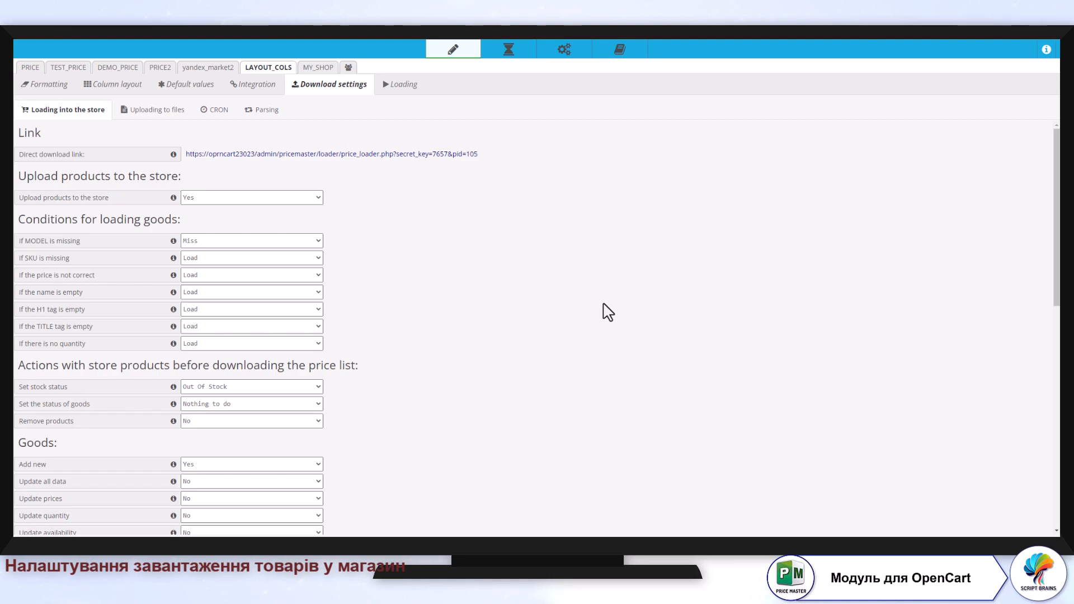
- Check the direct download link and the available choices for uploading products to the store, keeping the upload set to Yes
mouse_move(173, 162)
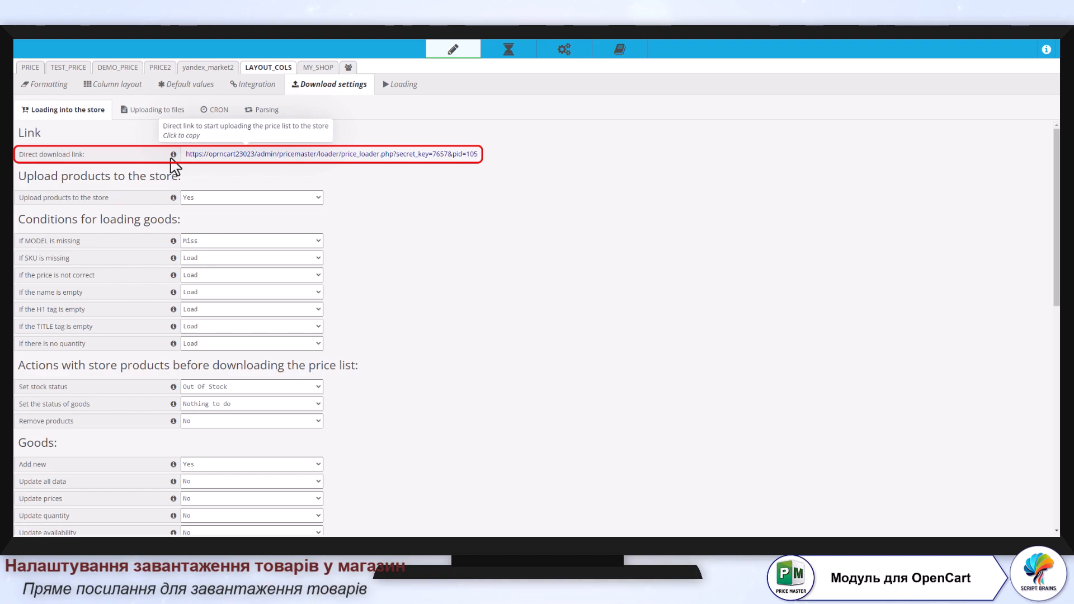
left_click(280, 155)
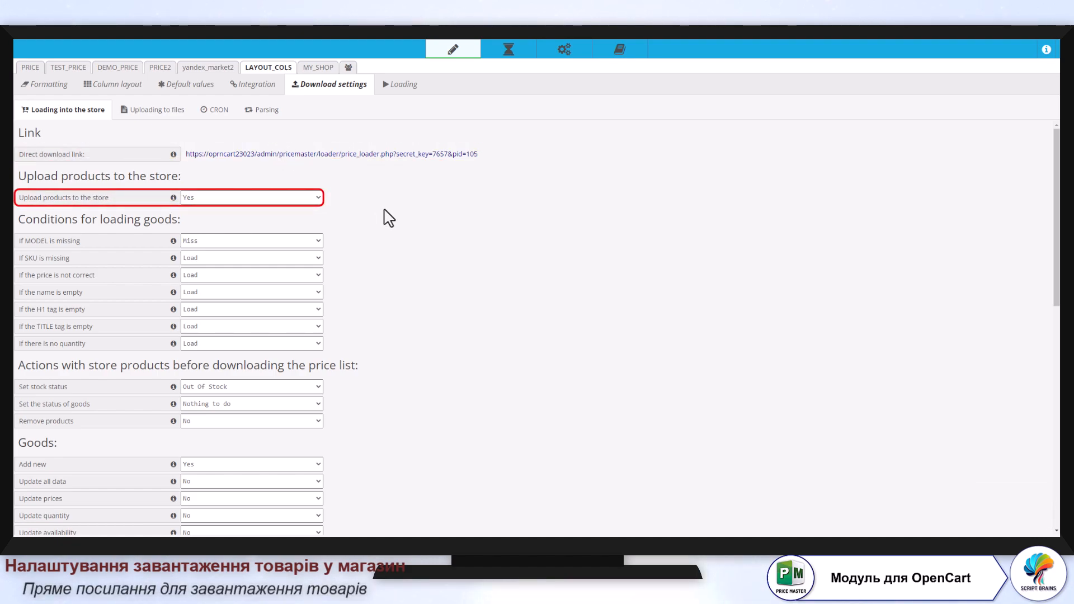
left_click(310, 201)
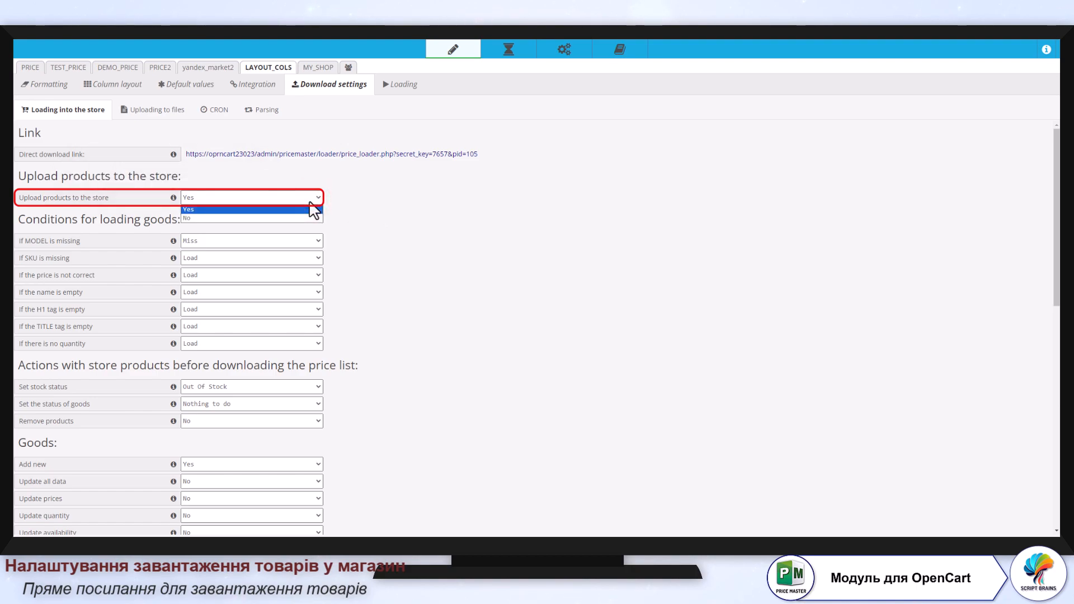
left_click(311, 208)
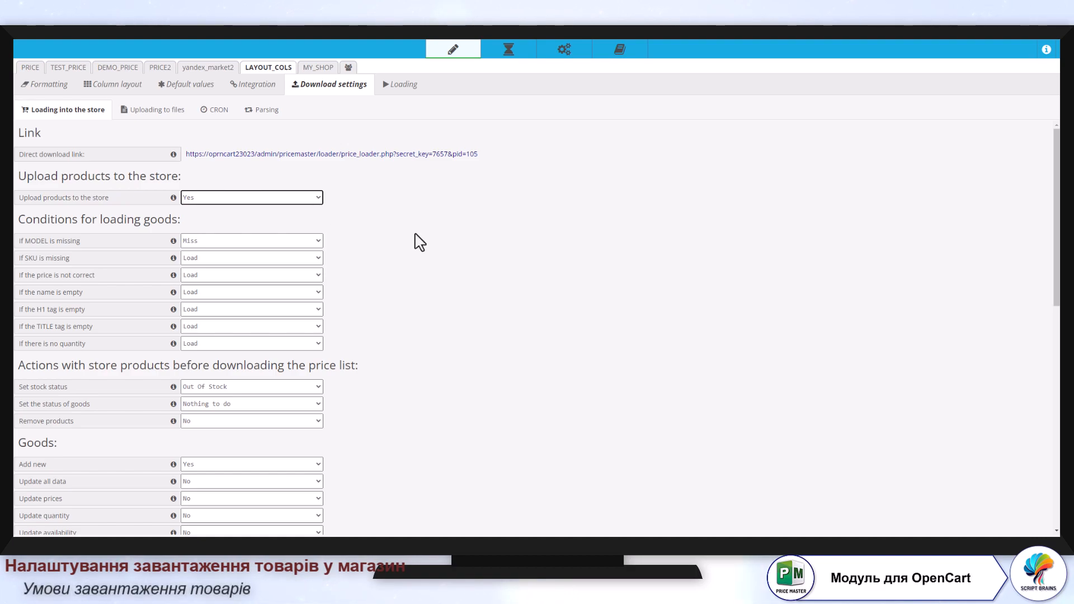
- Examine the load-or-miss choices in the conditions for loading goods, including missing MODEL, incorrect price, and empty H1 and TITLE tags
scroll(418, 242, "down", 1)
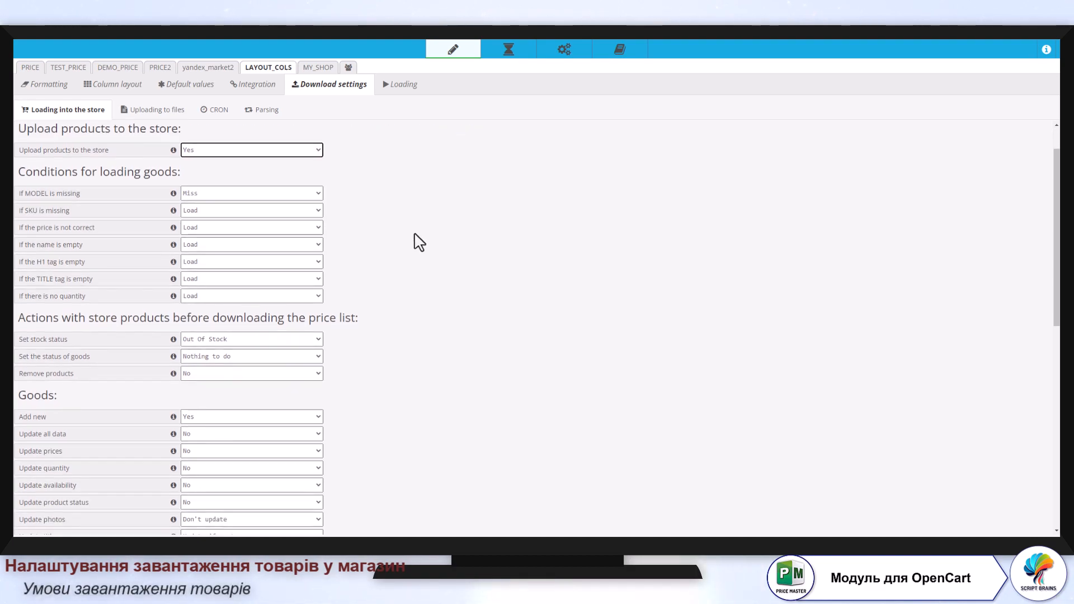
left_click(306, 195)
left_click(304, 204)
left_click(306, 228)
left_click(305, 228)
left_click(308, 262)
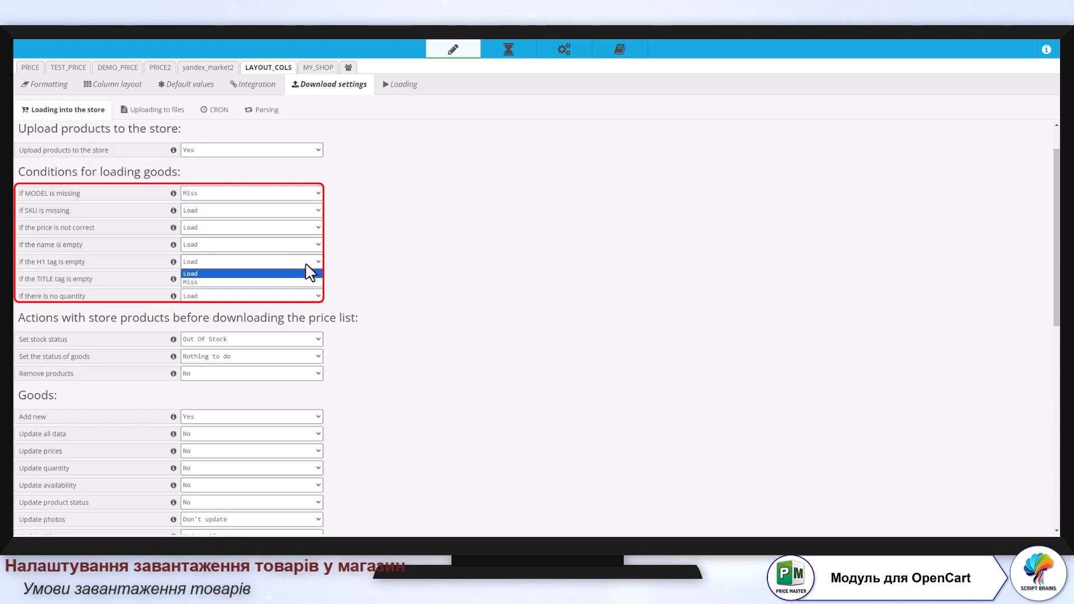
left_click(309, 273)
left_click(311, 280)
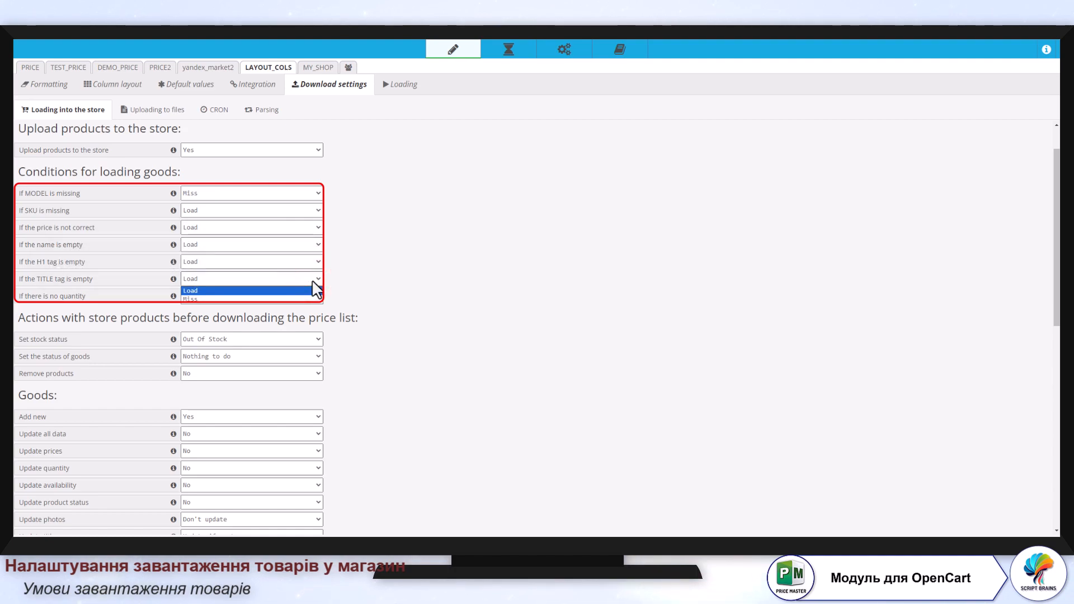
left_click(316, 290)
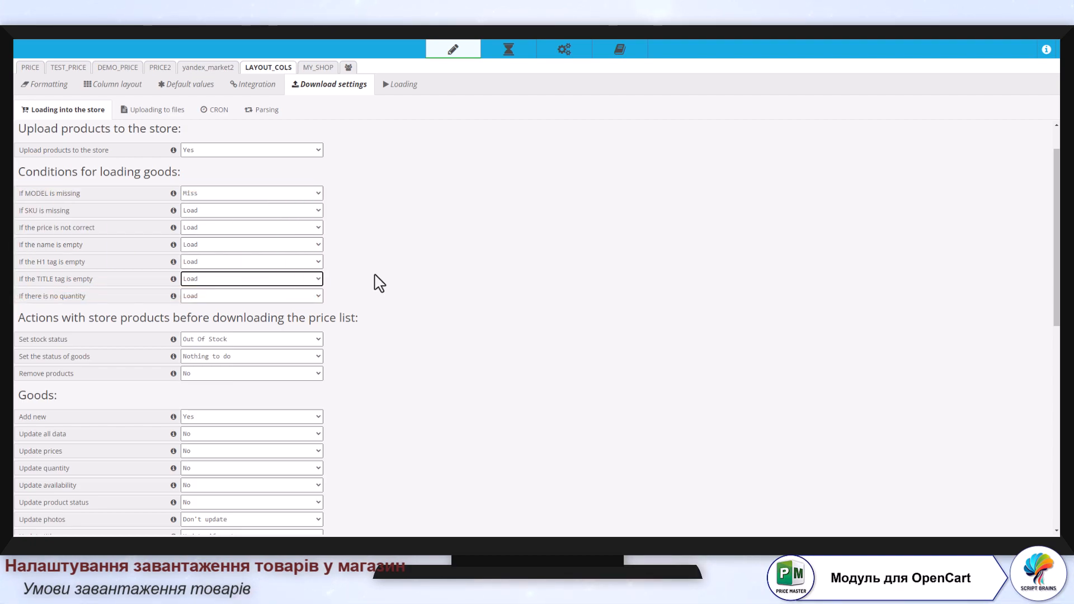
- Set the pre-download stock status to Nothing to do, and check the choices for goods status and product removal
scroll(378, 281, "down", 3)
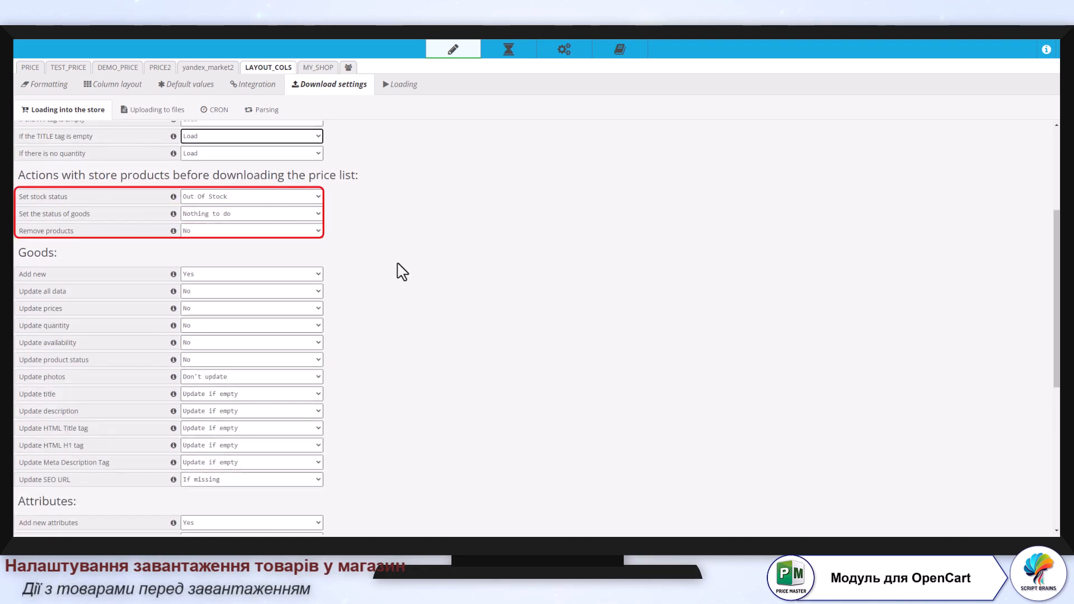
left_click(293, 202)
left_click(297, 212)
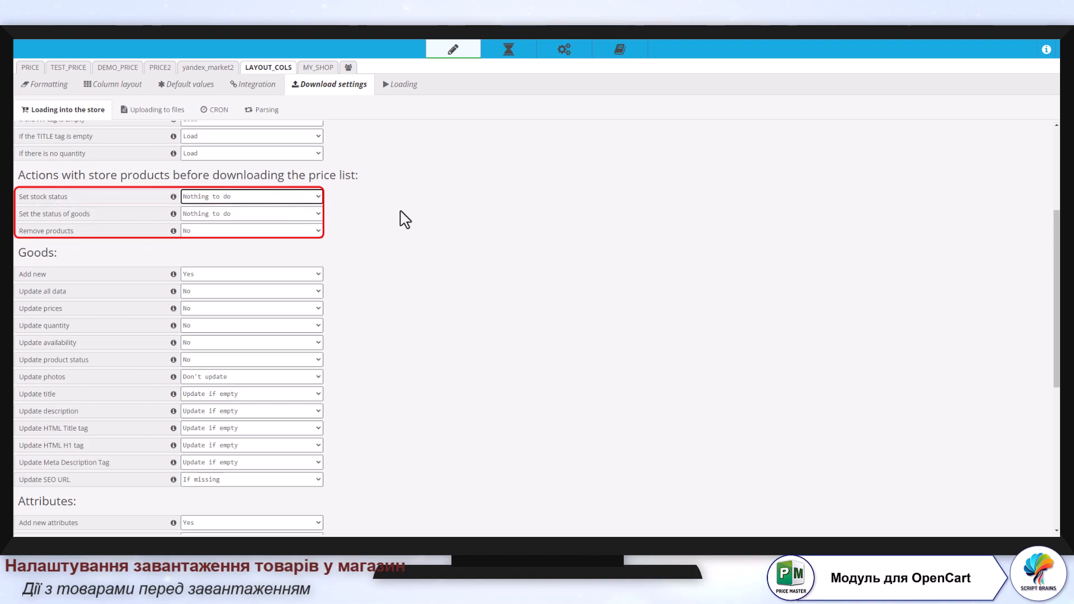
left_click(315, 215)
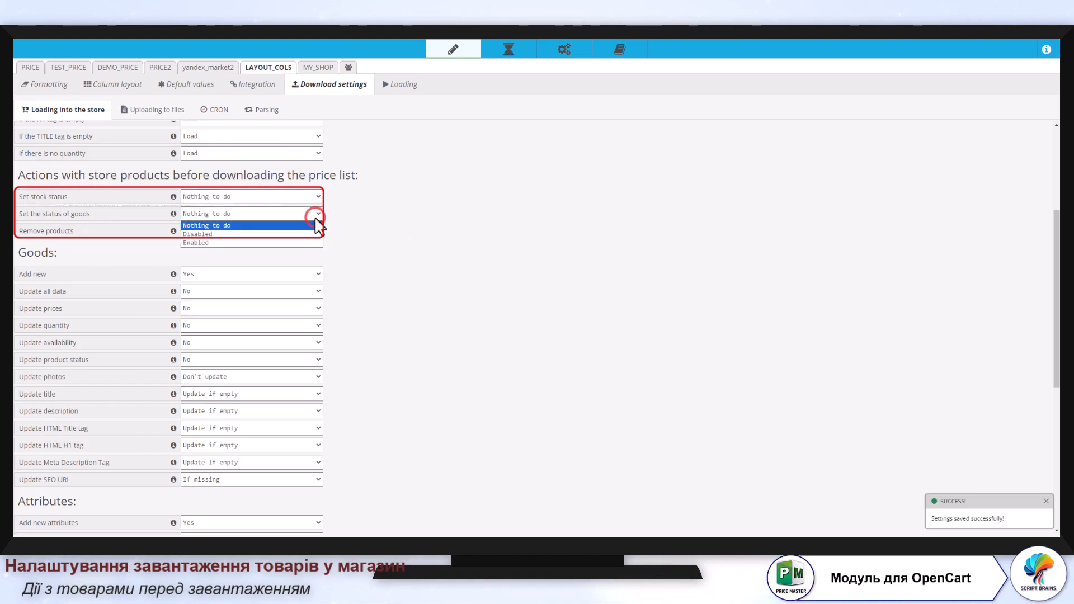
left_click(319, 226)
left_click(320, 233)
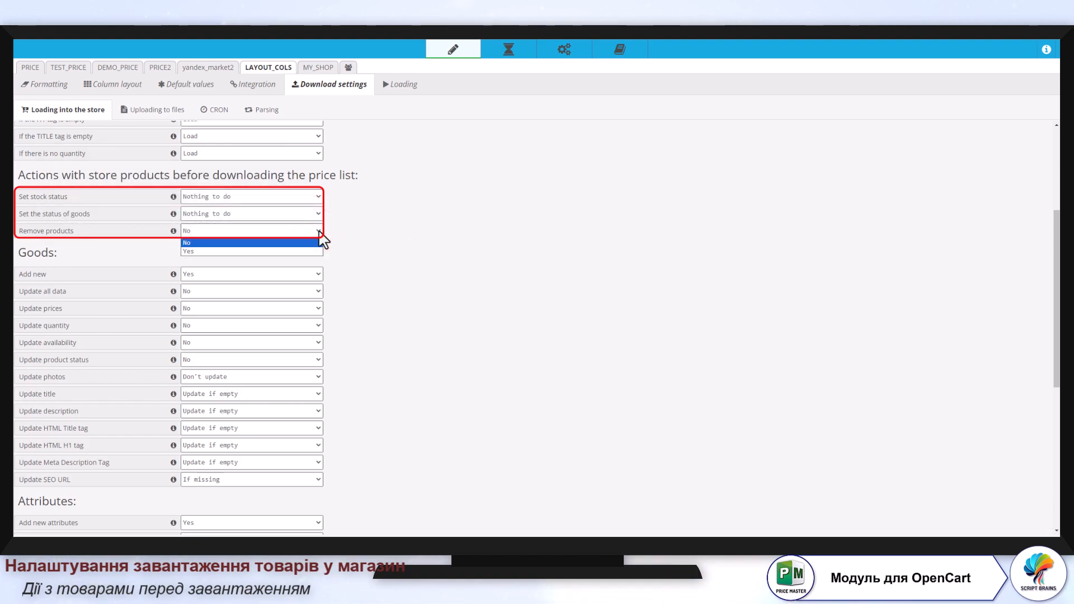
left_click(319, 232)
left_click(402, 248)
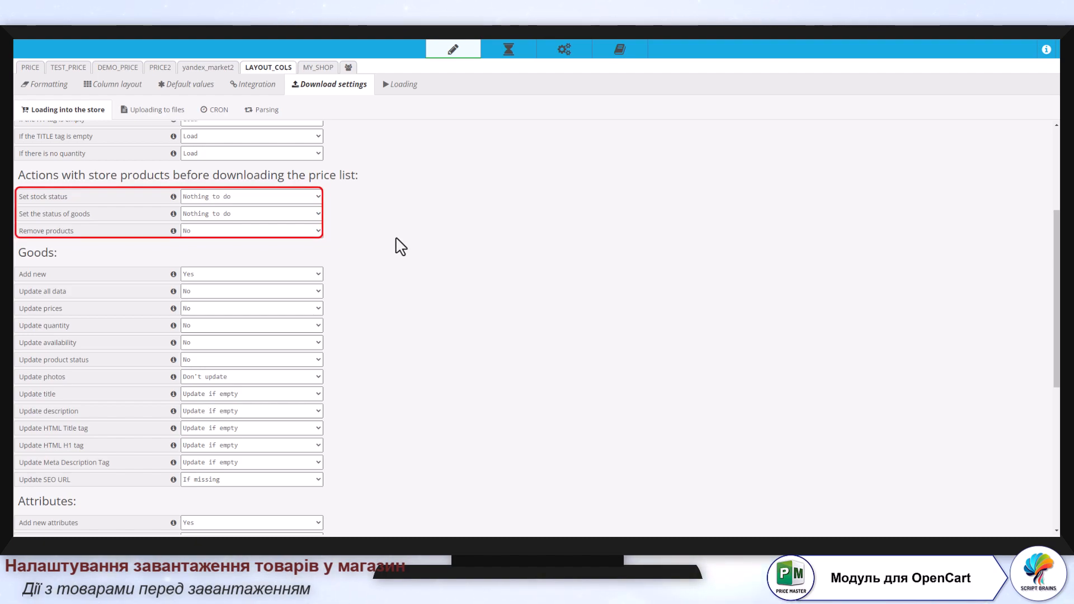
- Set the stock status applied to store products before downloading the price list to Out Of Stock
left_click(307, 199)
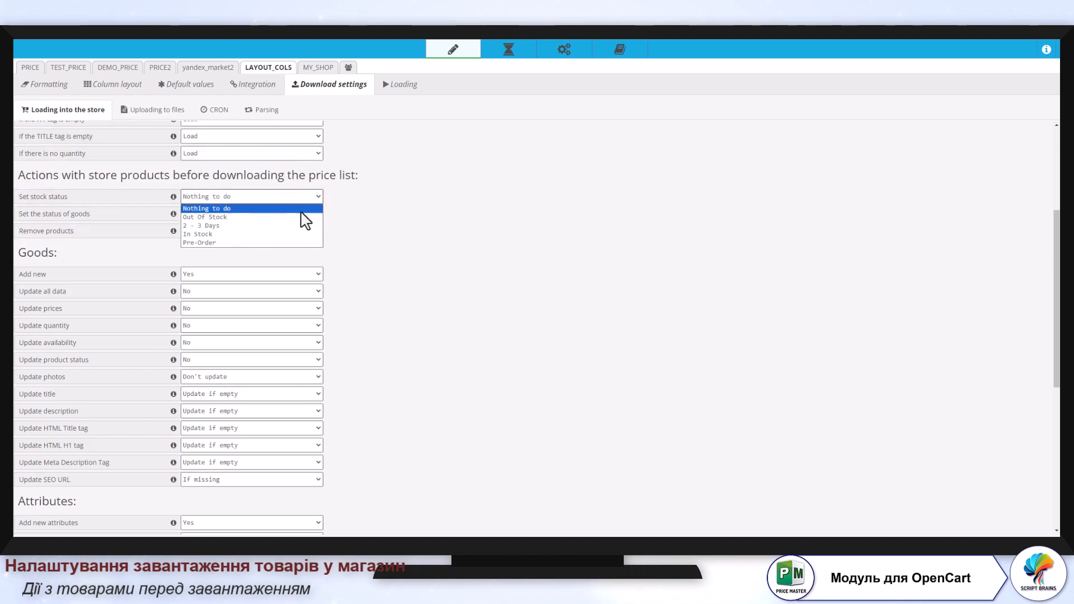
left_click(297, 217)
left_click(408, 242)
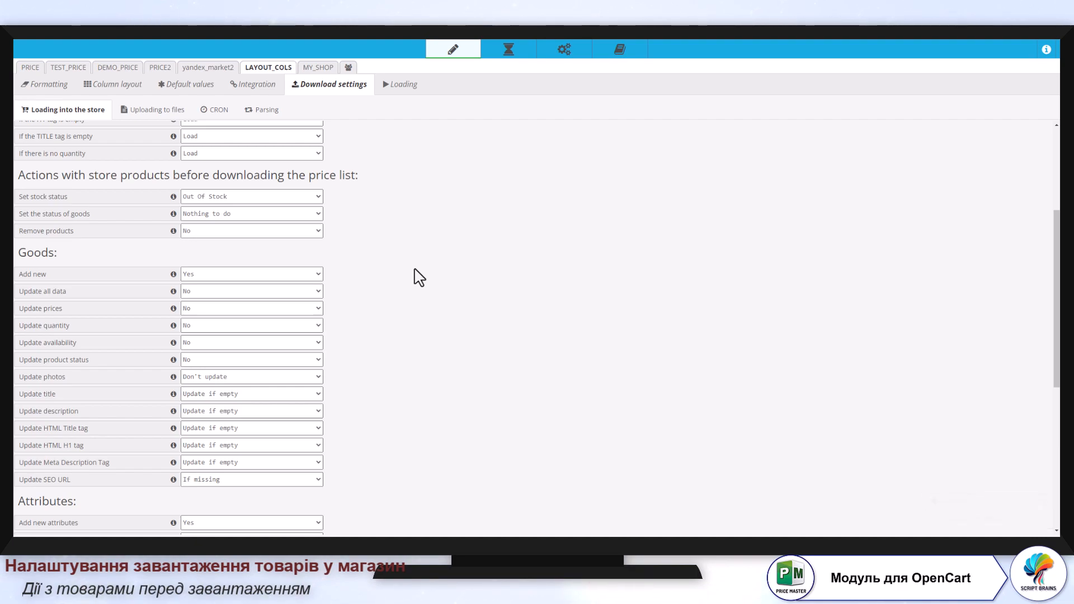
- Examine the Goods update choices for all data, title, HTML Title tag and SEO URL
scroll(396, 291, "down", 2)
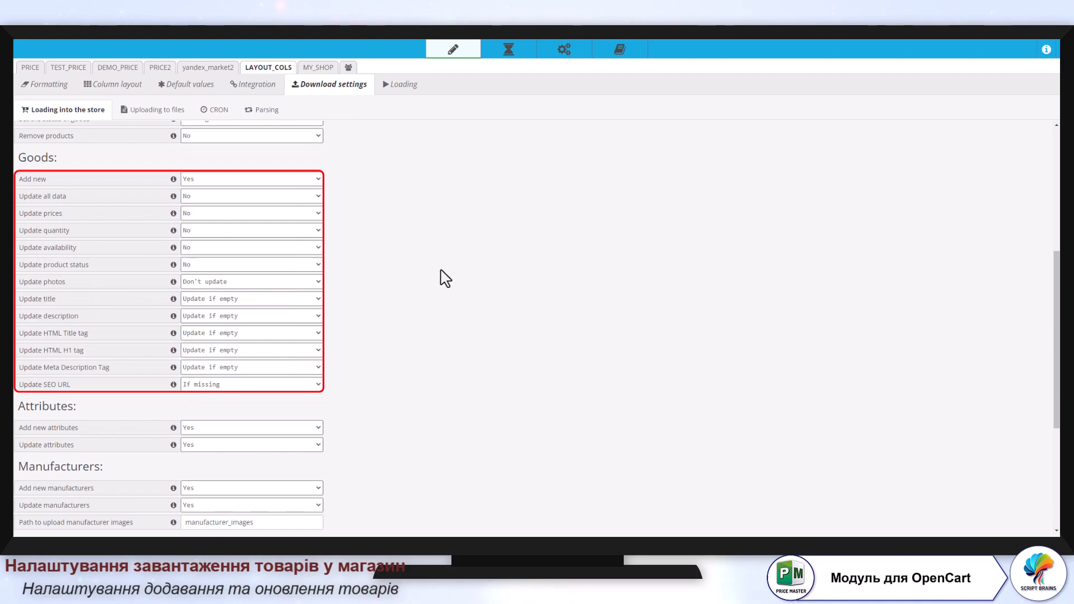
left_click(304, 197)
left_click(304, 198)
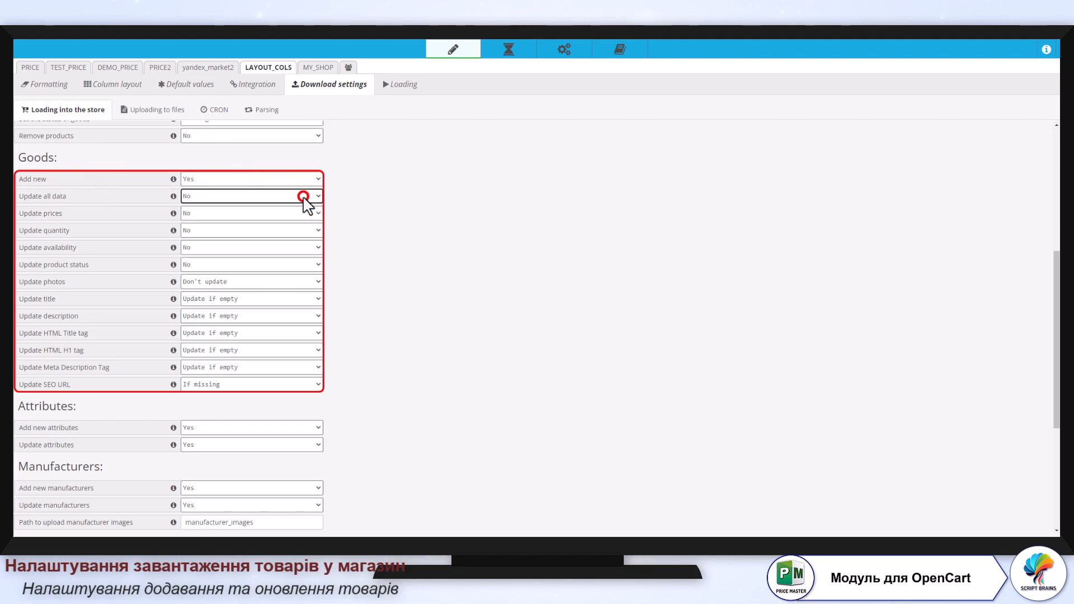
left_click(301, 300)
left_click(301, 303)
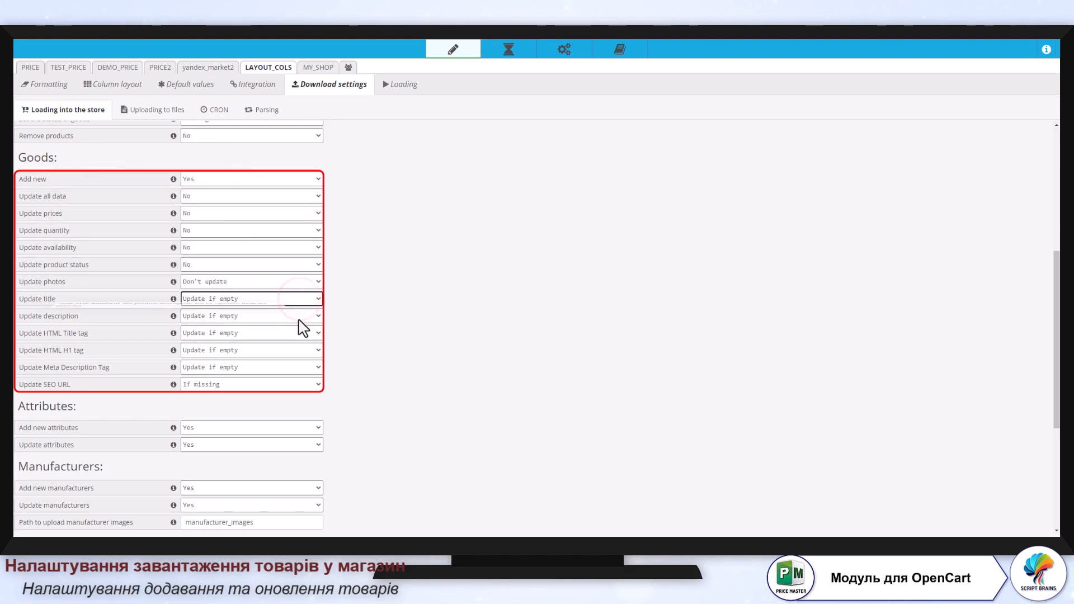
left_click(293, 334)
left_click(292, 344)
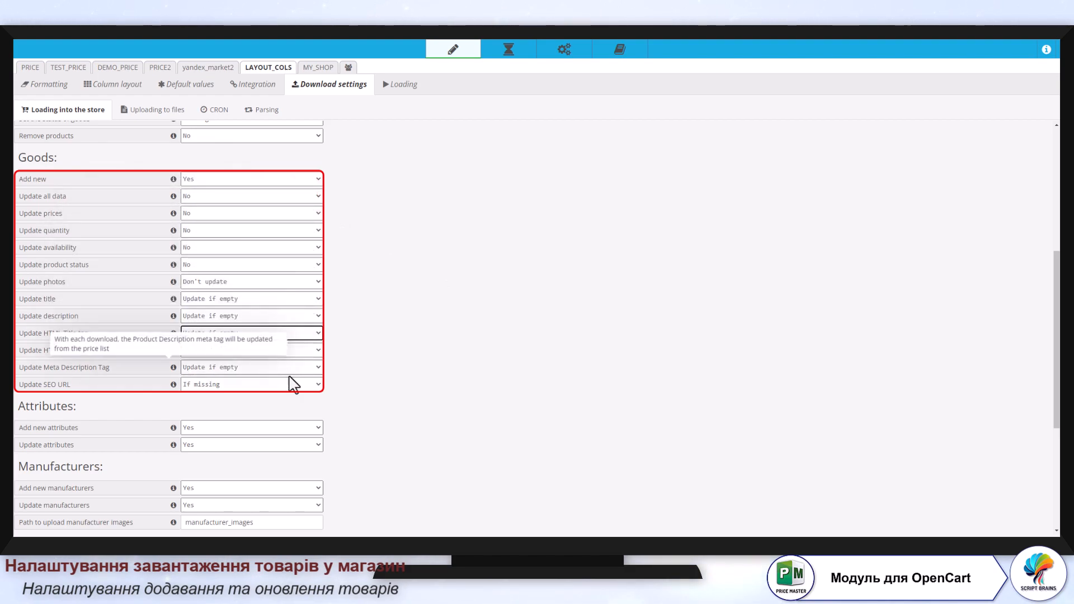
left_click(293, 384)
left_click(288, 386)
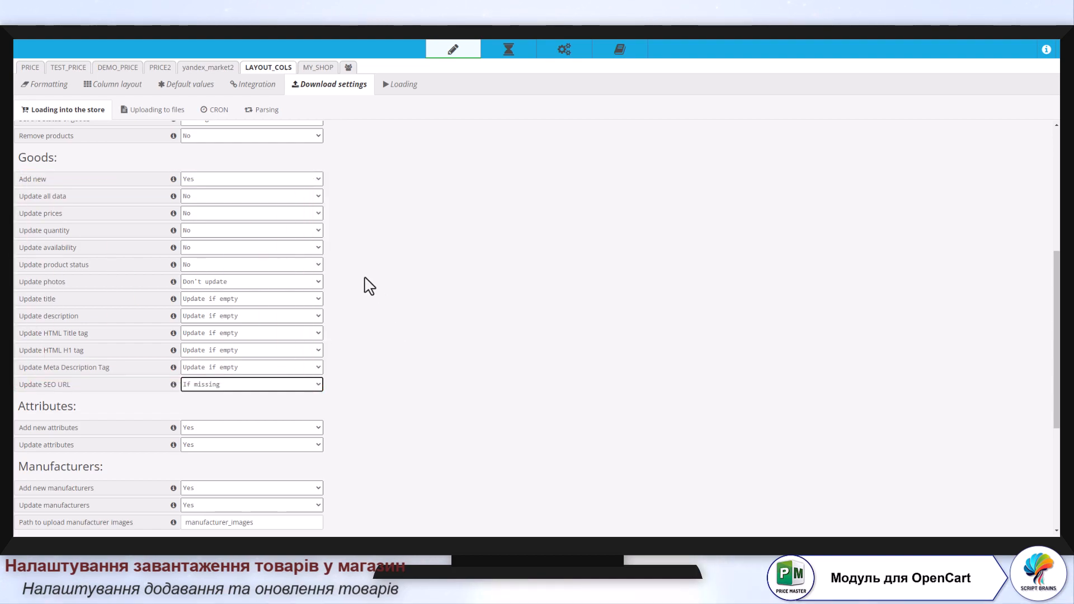
- Set the updating of prices, quantity and availability for goods to Yes
left_click(302, 218)
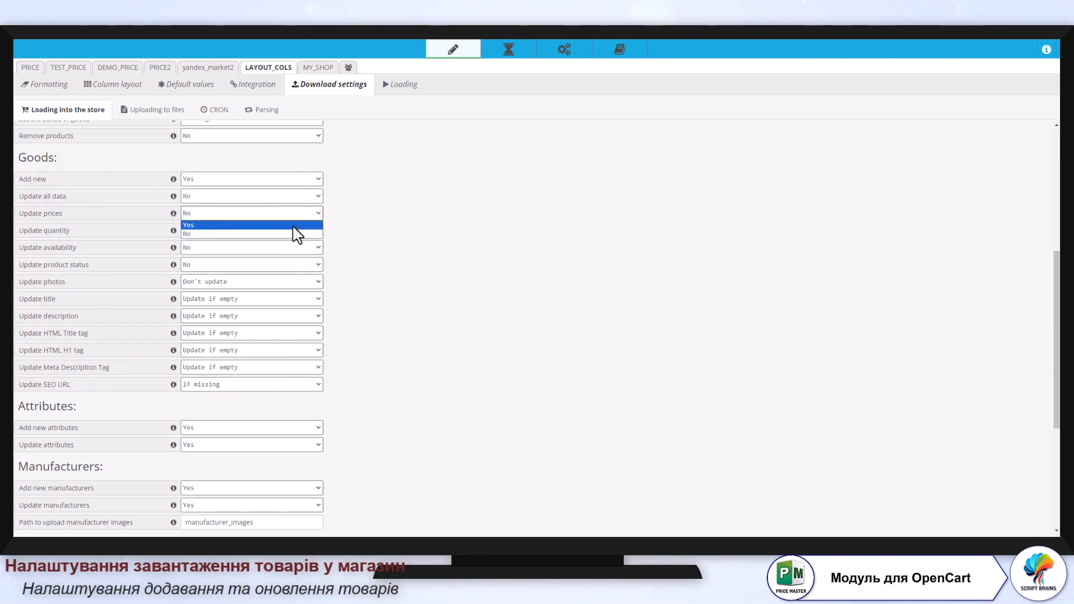
left_click(295, 231)
left_click(294, 232)
left_click(297, 248)
left_click(295, 249)
left_click(287, 267)
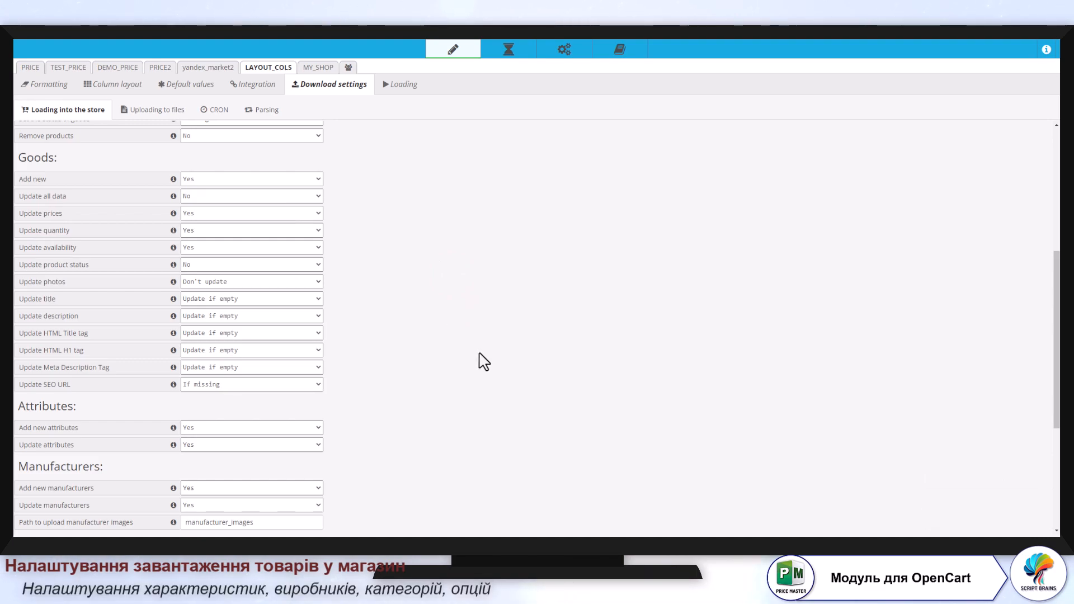
- Examine the choices for adding and updating attributes and manufacturers
scroll(482, 360, "down", 4)
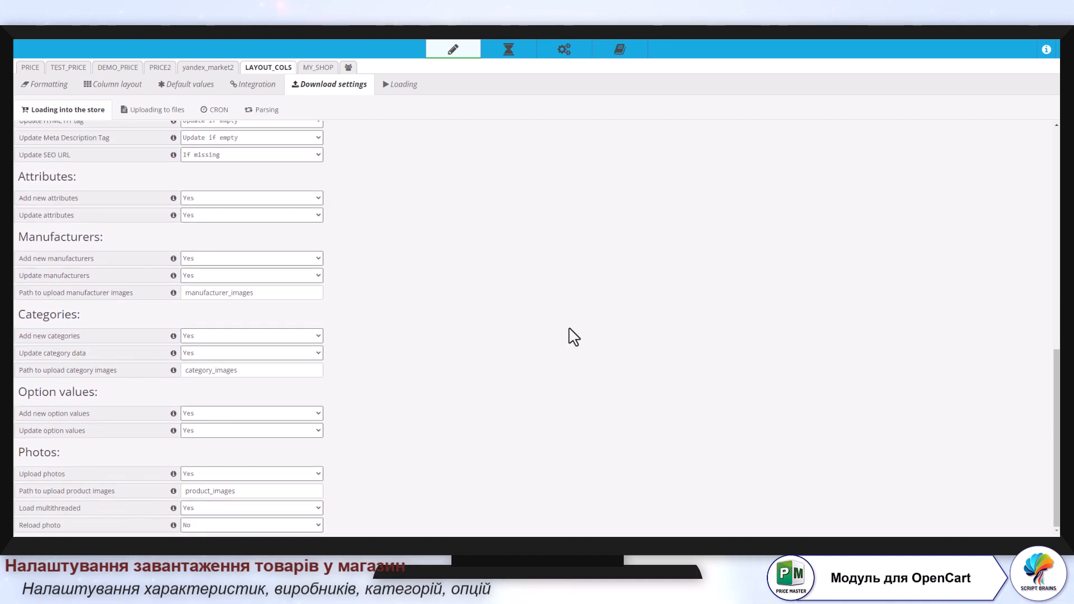
left_click(308, 197)
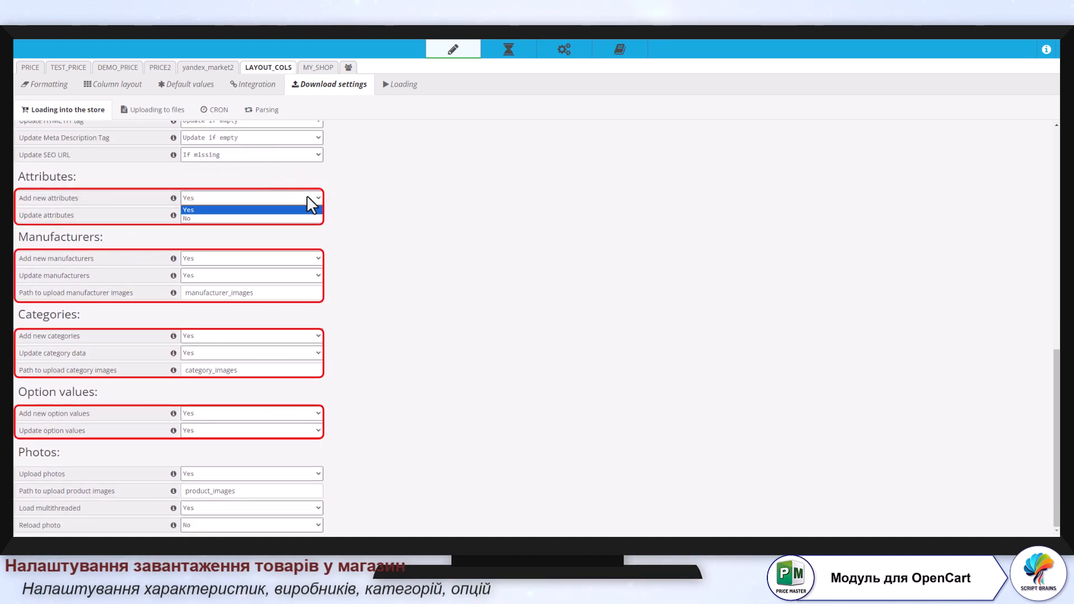
left_click(308, 198)
left_click(312, 215)
left_click(313, 220)
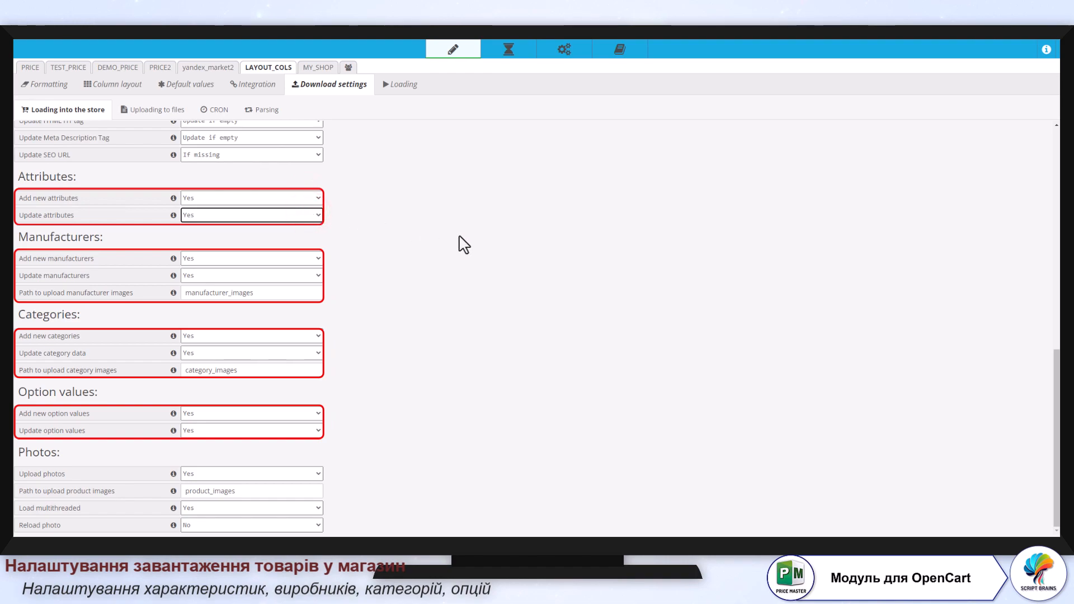
left_click(311, 258)
left_click(310, 254)
left_click(312, 277)
left_click(311, 280)
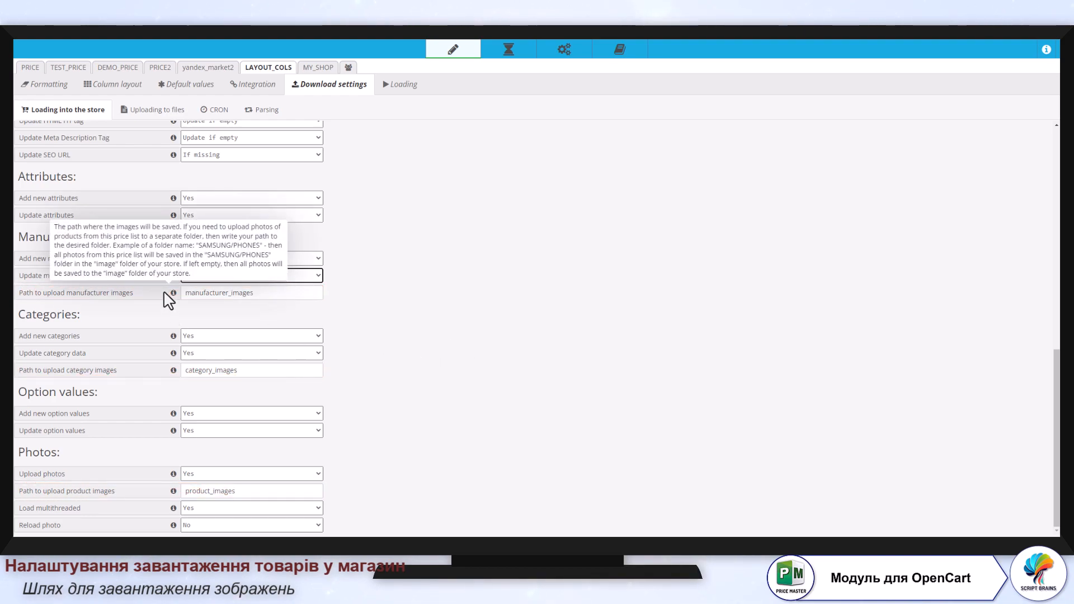
- Read the help for the image upload paths and check the photo choices for uploading, multithreaded loading and reloading
mouse_move(171, 378)
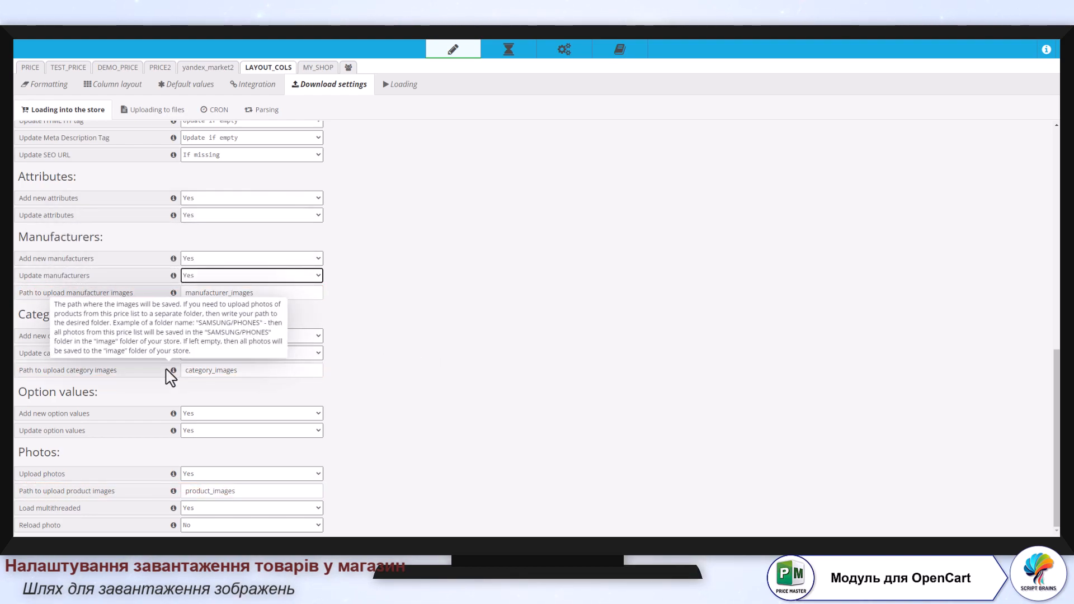
mouse_move(161, 501)
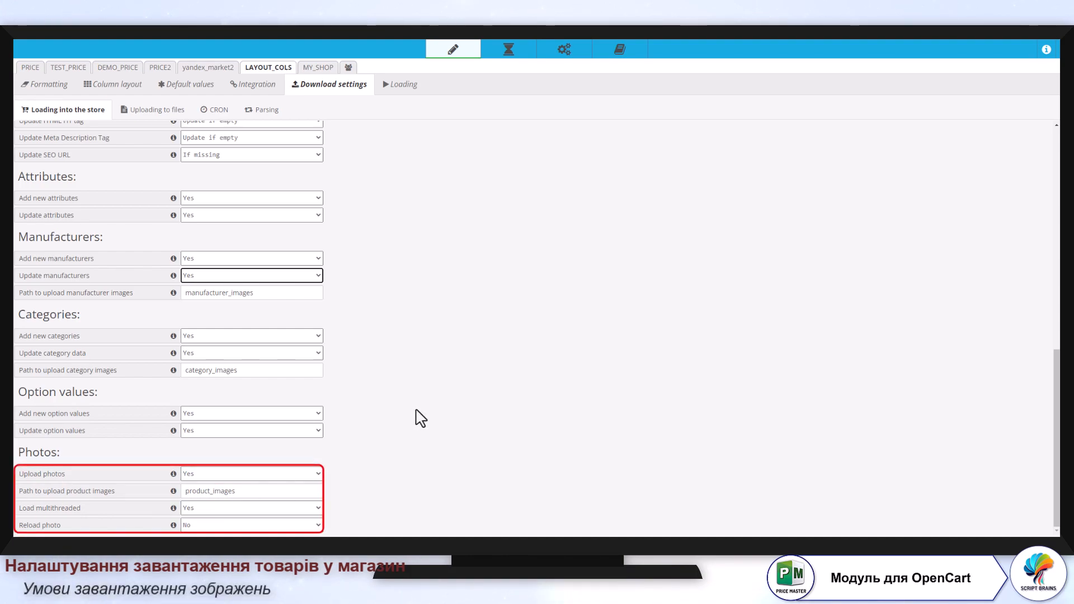
left_click(312, 473)
left_click(312, 474)
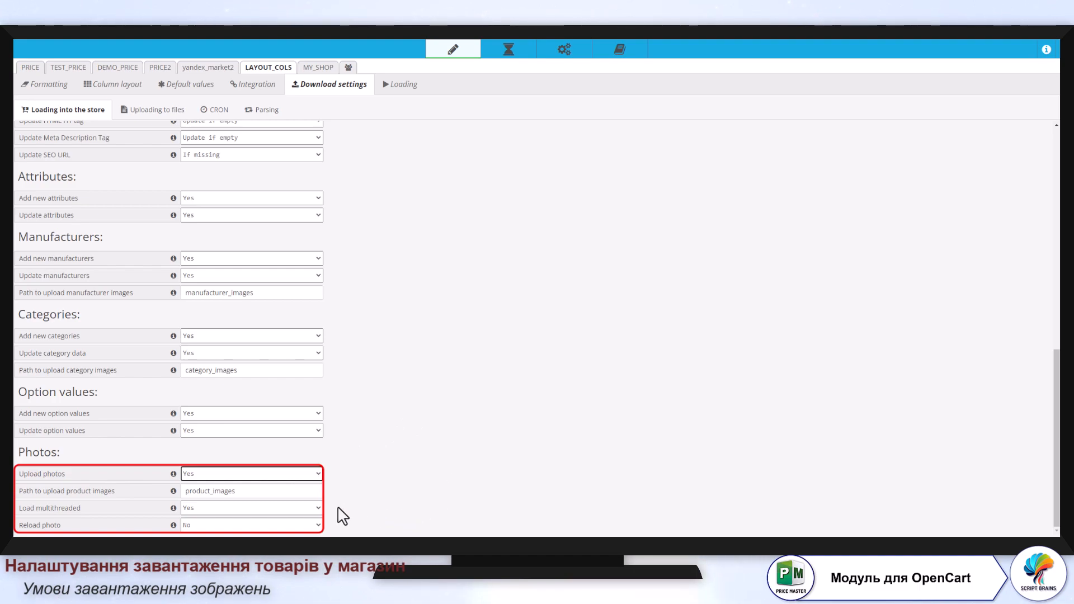
left_click(301, 506)
left_click(301, 507)
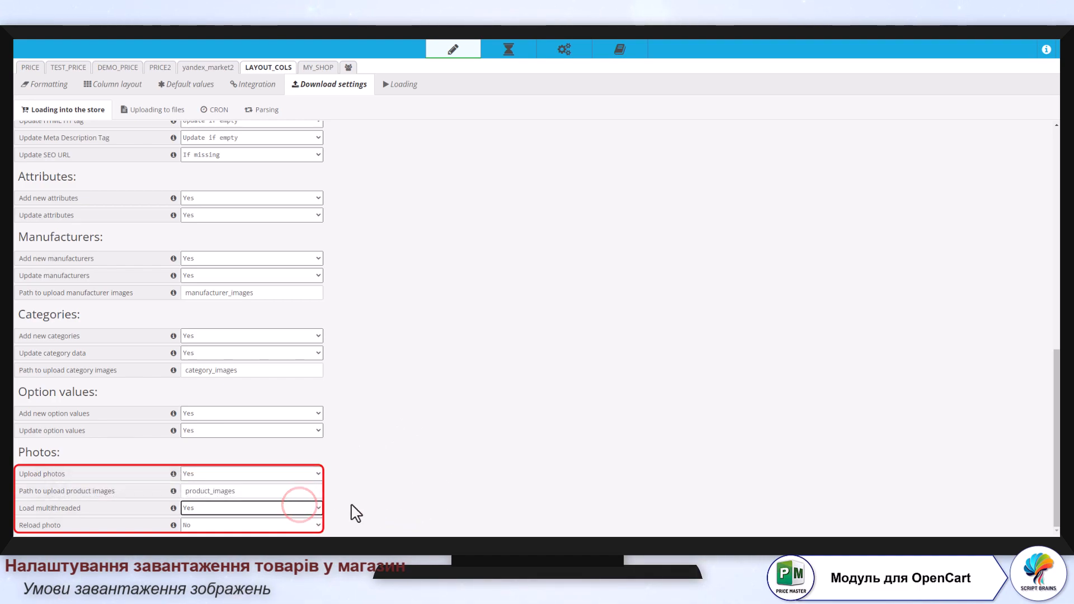
left_click(300, 524)
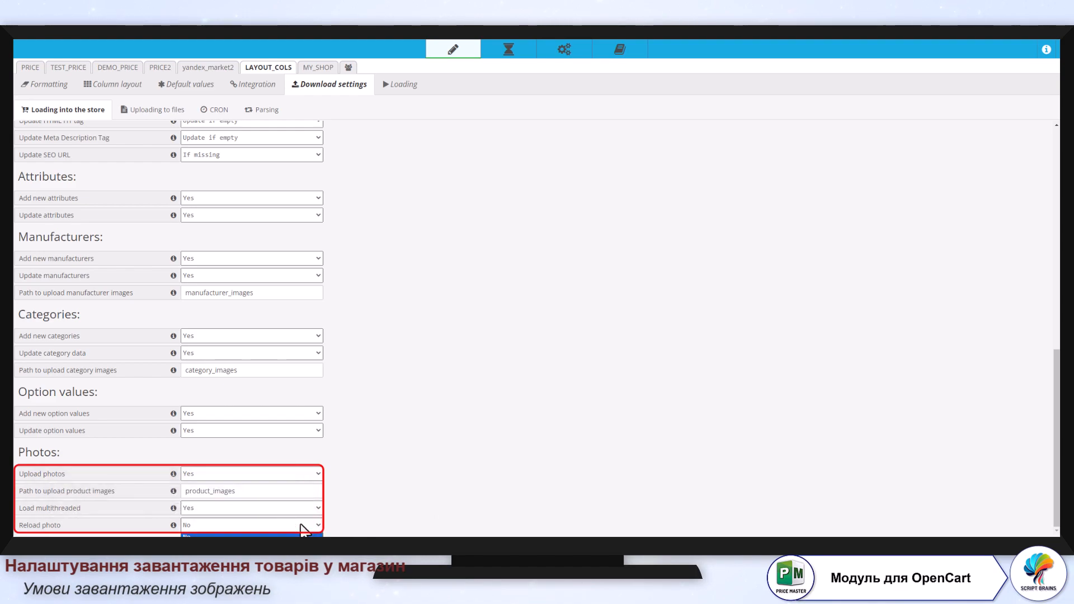
left_click(300, 526)
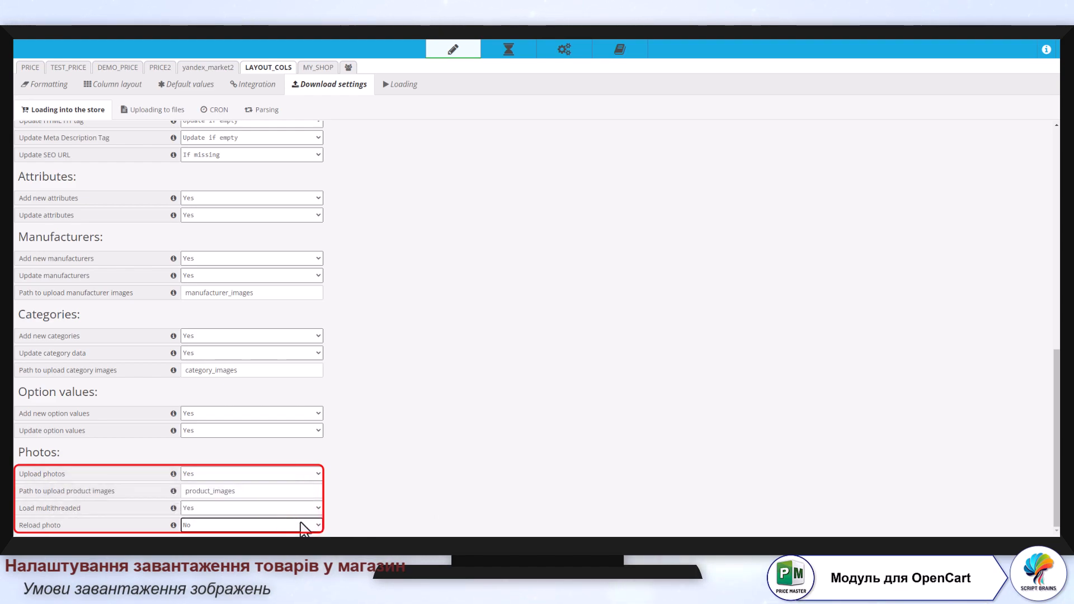